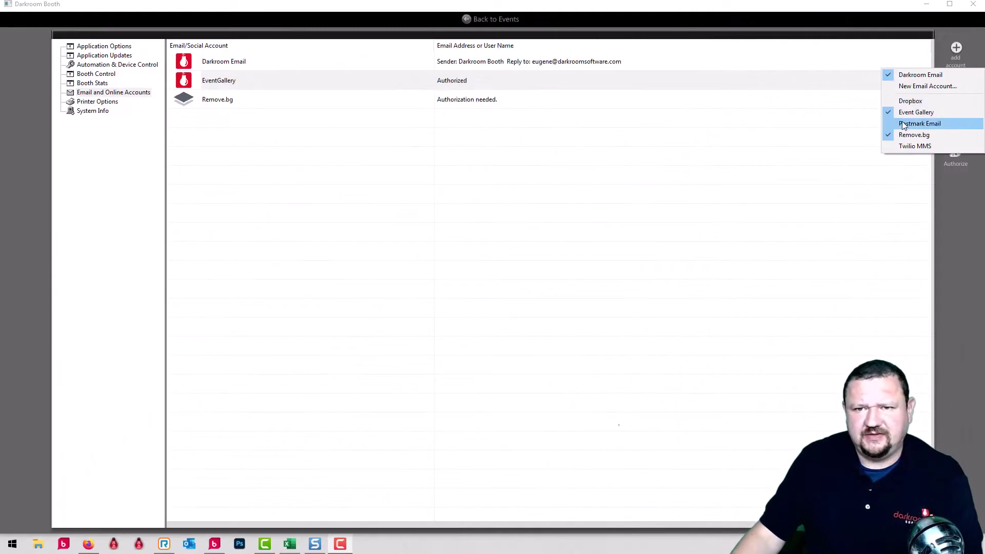
# Add a Postmark Email account in Darkroom Booth and bring the Postmark servers page forward
pyautogui.click(906, 127)
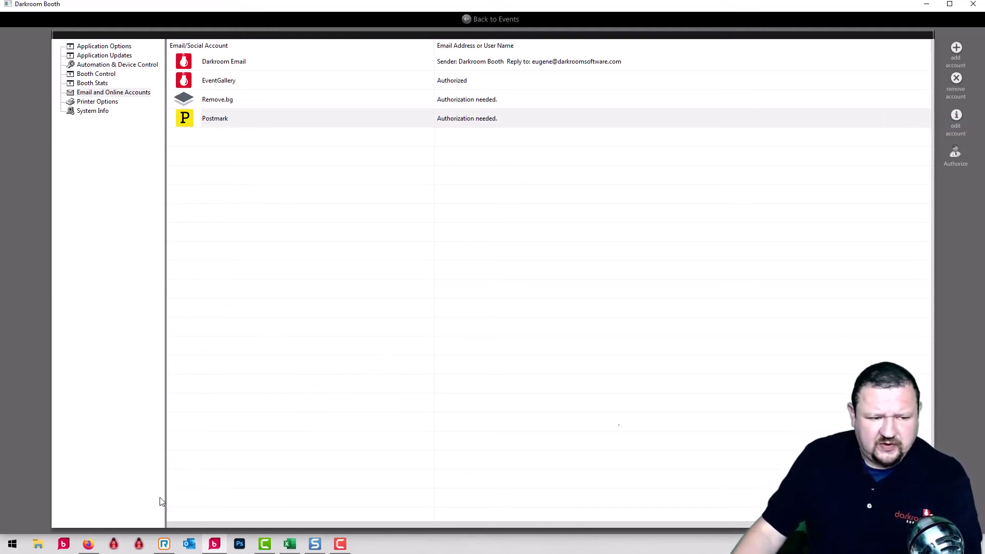
pyautogui.click(90, 544)
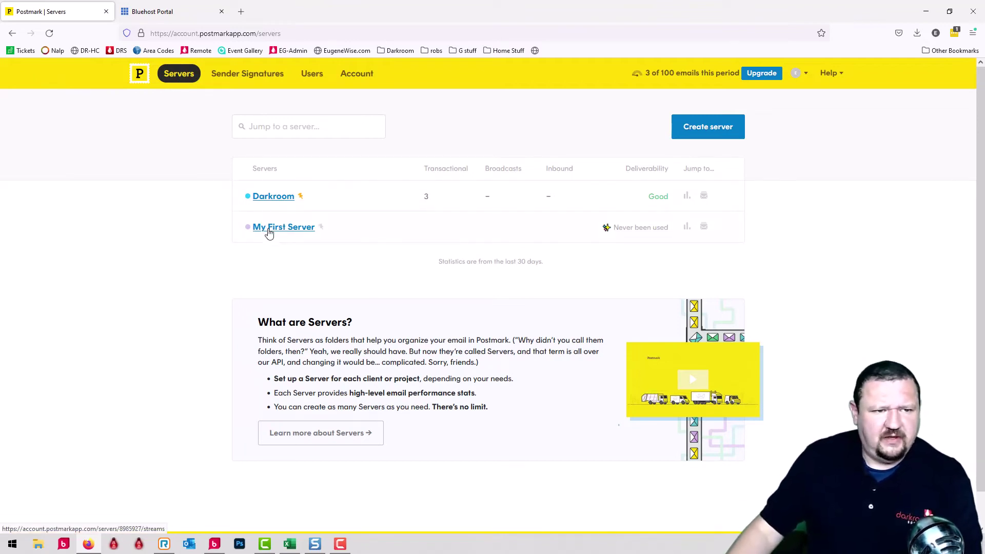
# Start a new Transactional message stream named Booth2 on My First Server
pyautogui.click(267, 232)
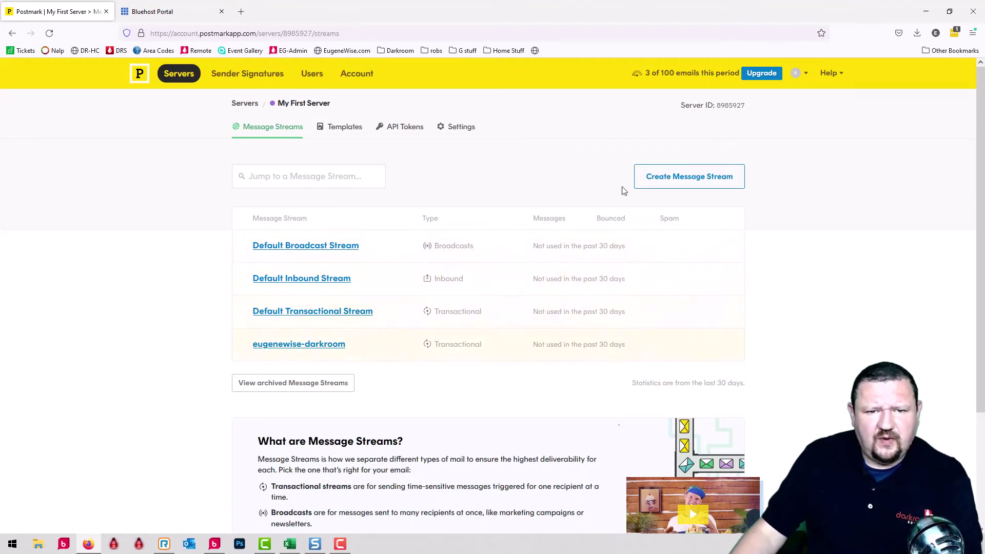
pyautogui.click(685, 186)
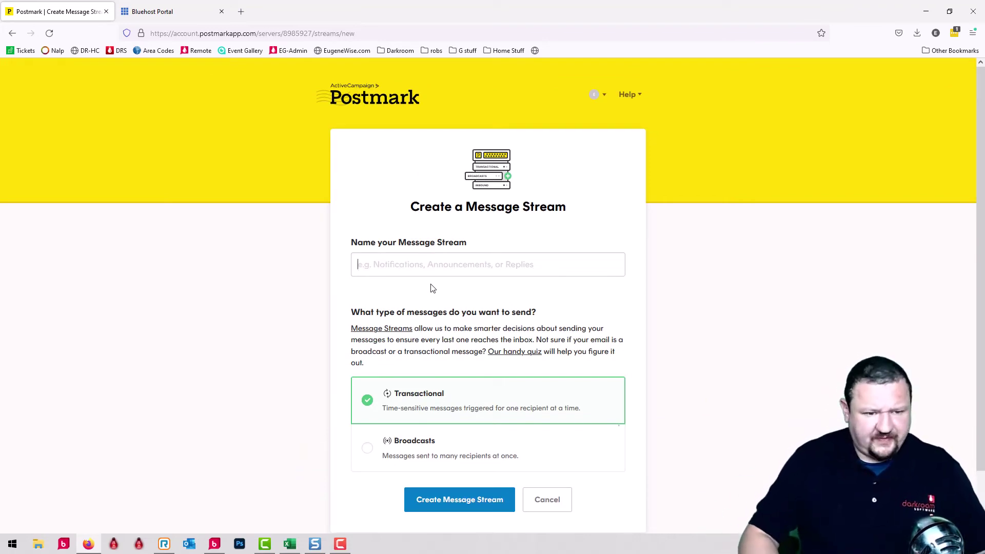
pyautogui.write('Booth')
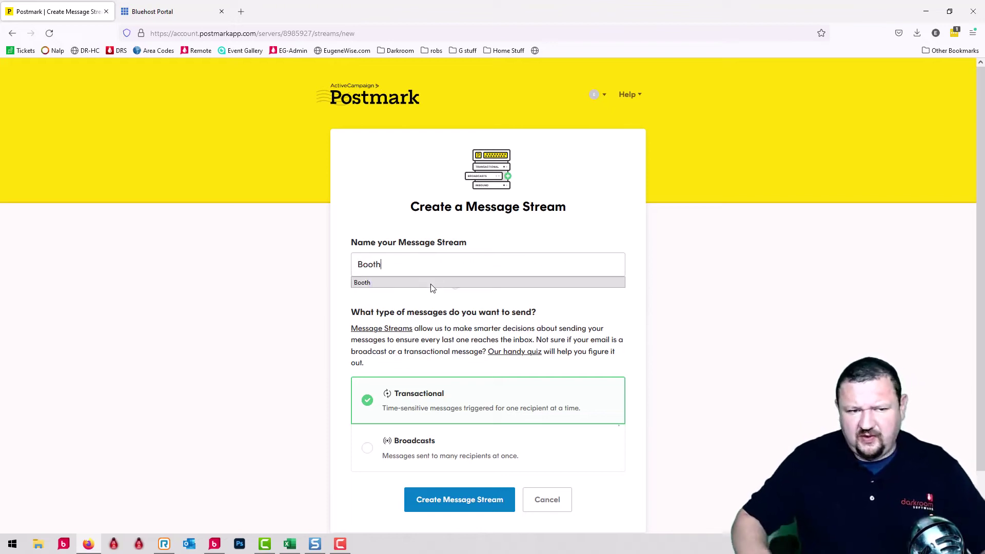
pyautogui.click(431, 284)
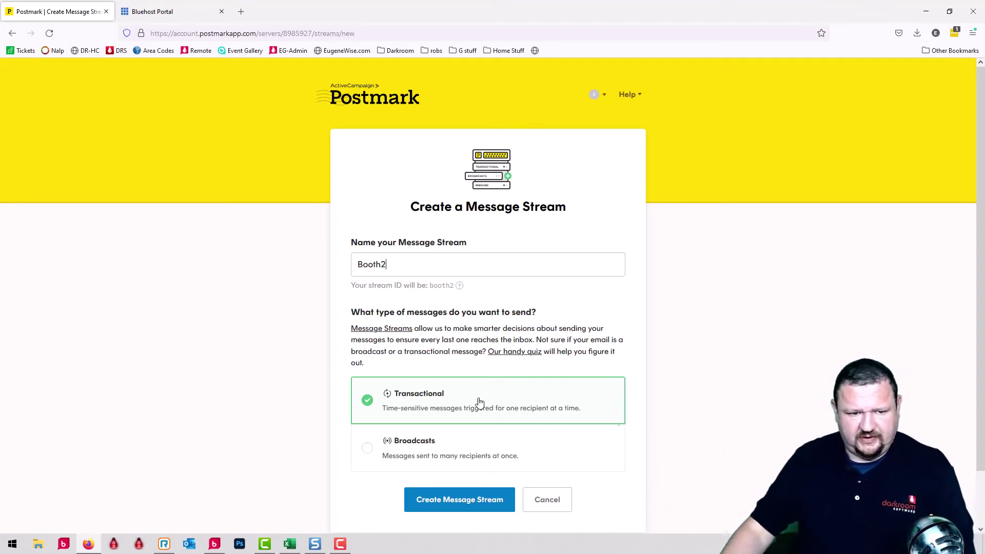
# Create the Booth2 transactional stream and view My First Server's API tokens
pyautogui.click(453, 503)
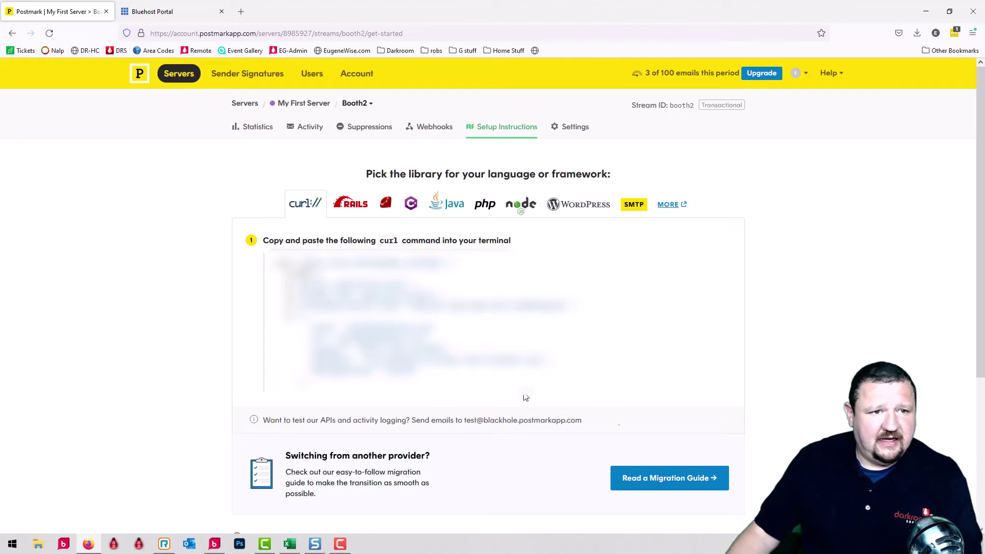
pyautogui.click(307, 105)
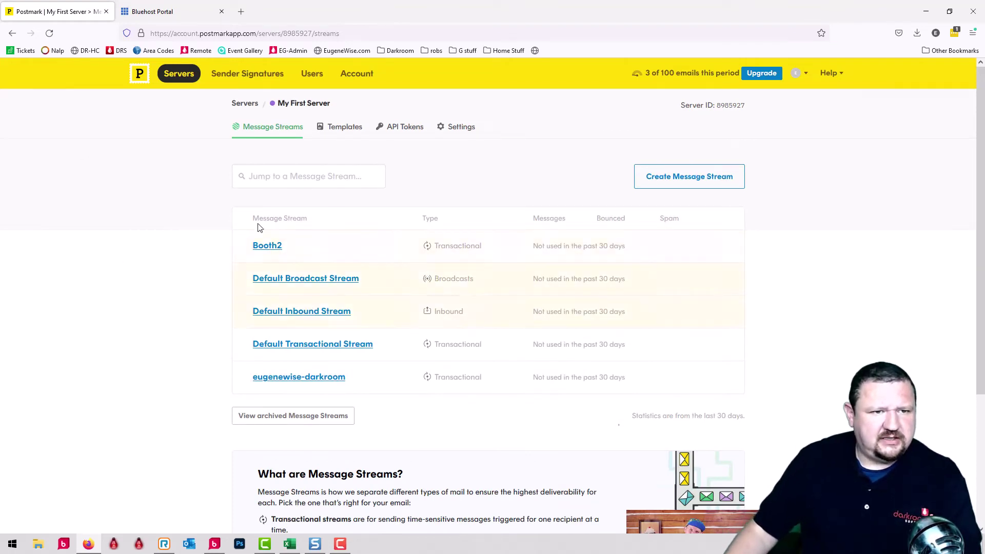
pyautogui.click(393, 127)
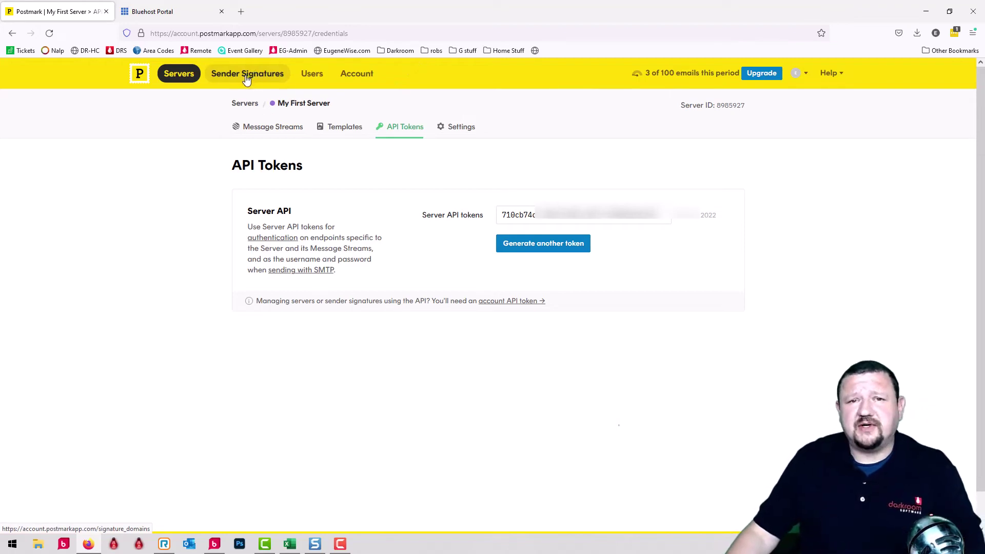
# Open the sender domain's DNS settings to confirm DKIM and Return-Path are verified
pyautogui.click(246, 77)
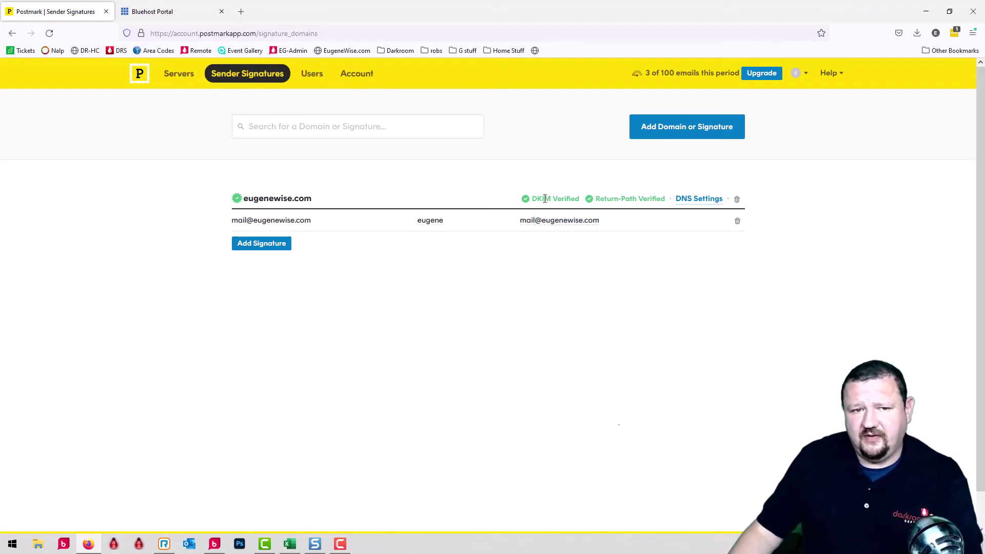
pyautogui.click(699, 199)
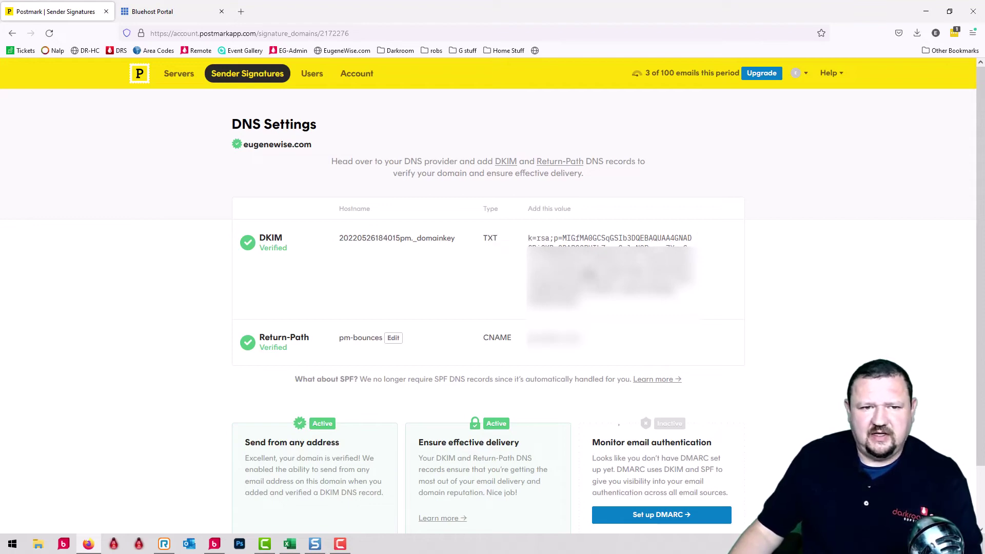
pyautogui.click(150, 10)
pyautogui.scroll(-10, 200, 308)
pyautogui.scroll(-7, 201, 334)
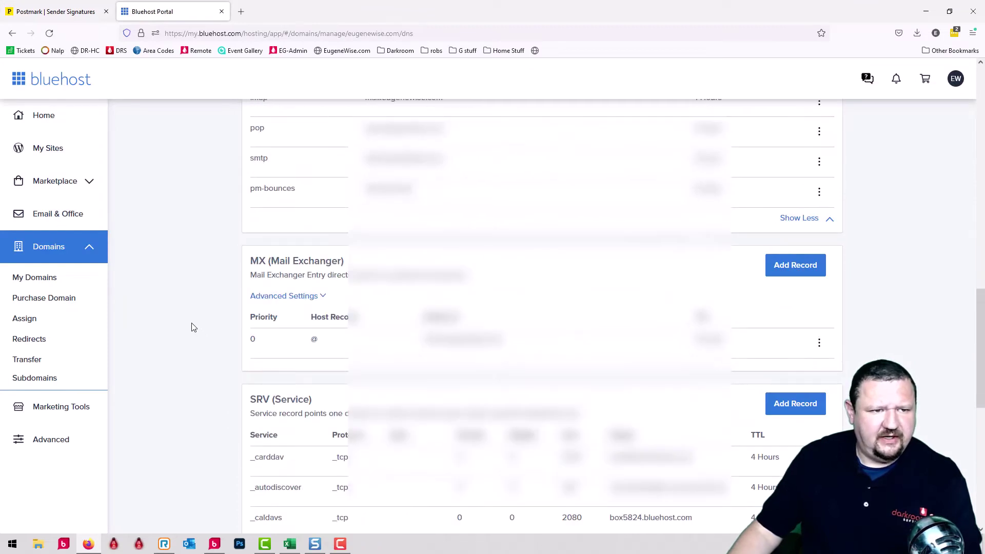
pyautogui.scroll(5, 190, 326)
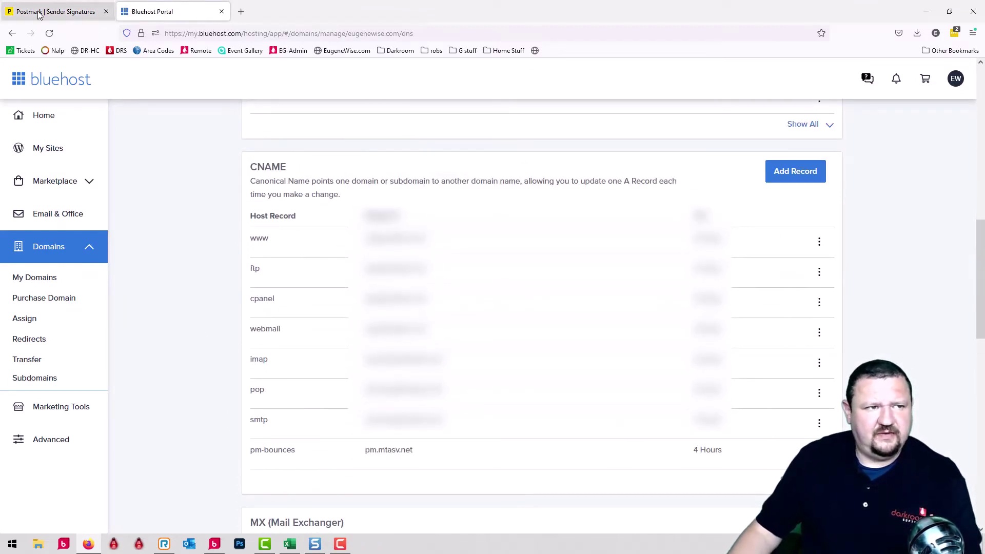
pyautogui.scroll(-12, 313, 308)
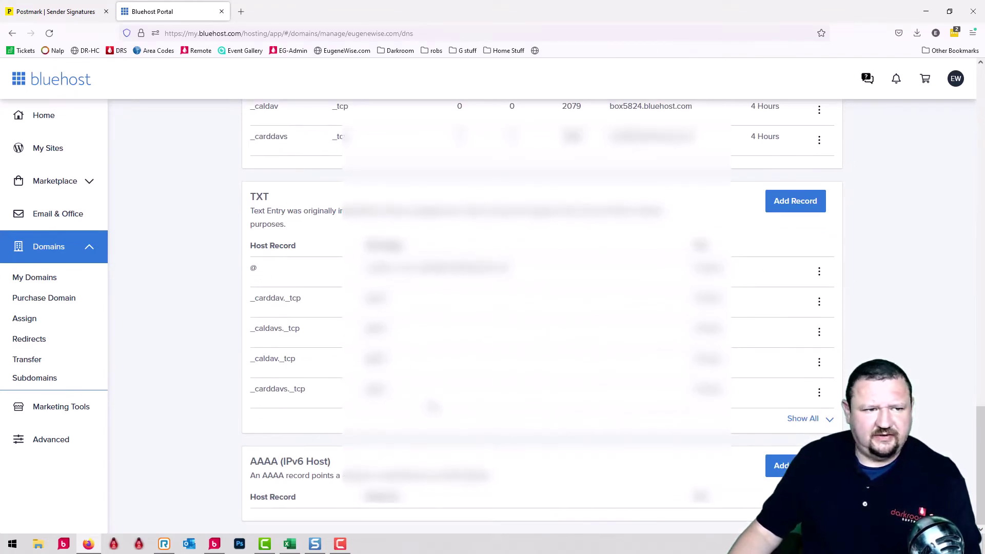
pyautogui.scroll(8, 362, 328)
pyautogui.scroll(5, 363, 329)
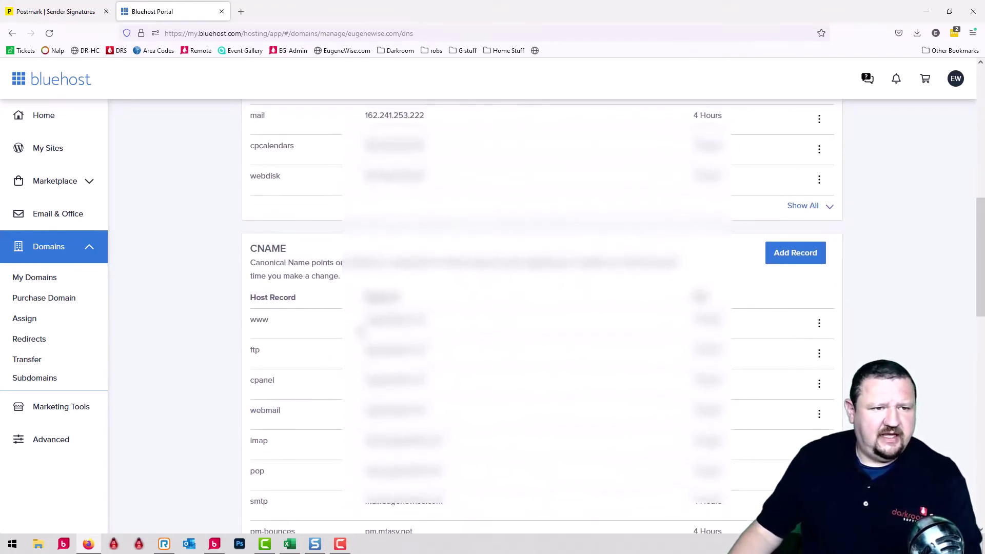
pyautogui.scroll(-4, 302, 273)
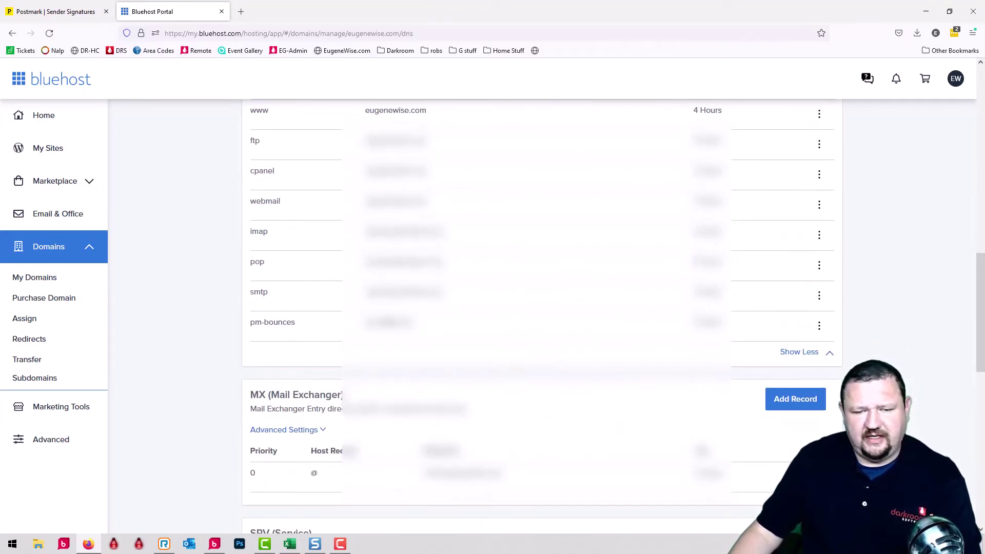
pyautogui.scroll(4, 354, 308)
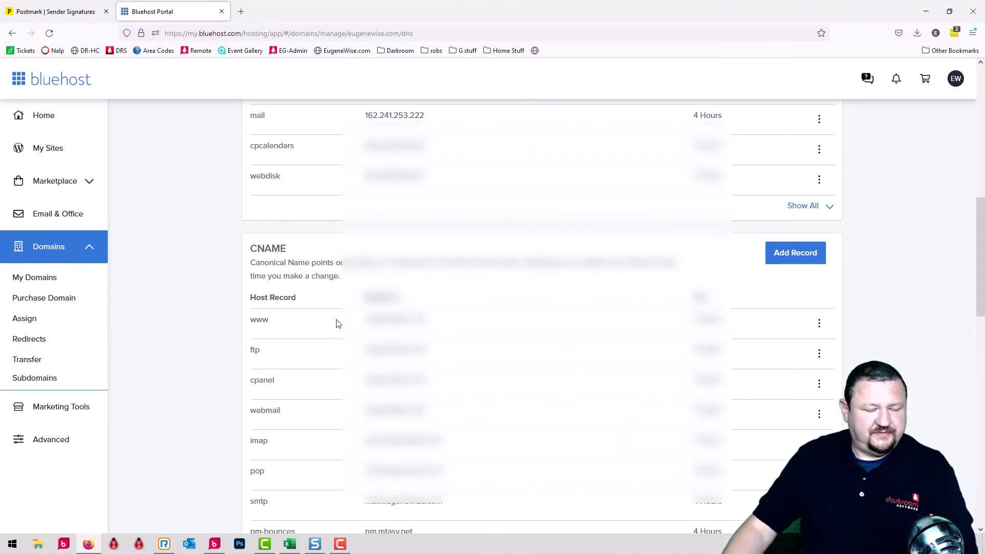
pyautogui.click(68, 11)
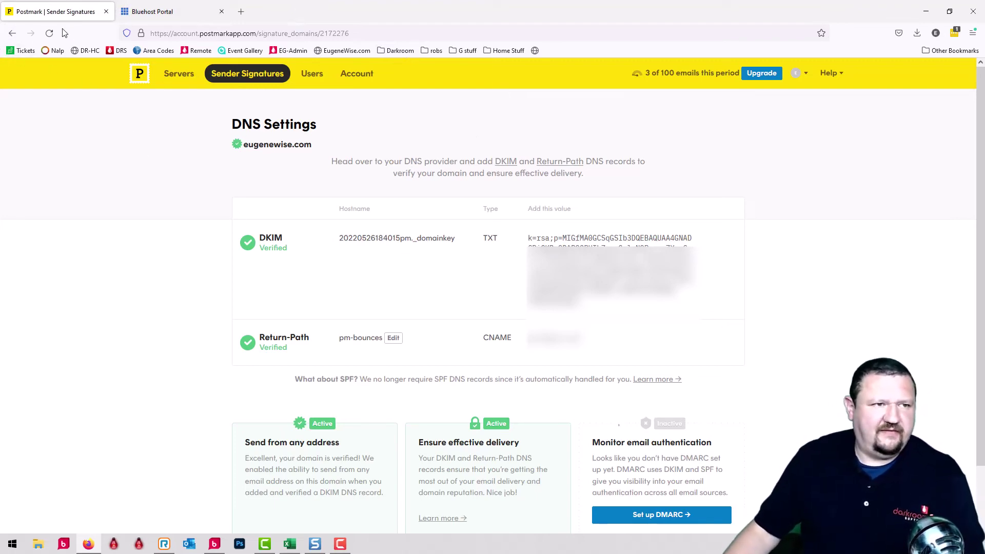
# Check the Darkroom server's Booth stream statistics, then copy the Darkroom server API token
pyautogui.click(183, 76)
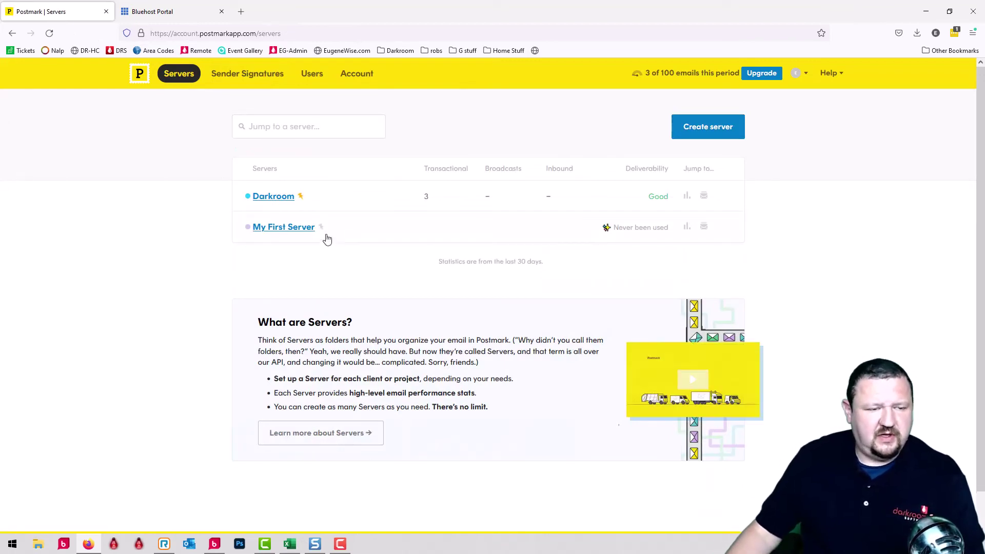
pyautogui.click(273, 197)
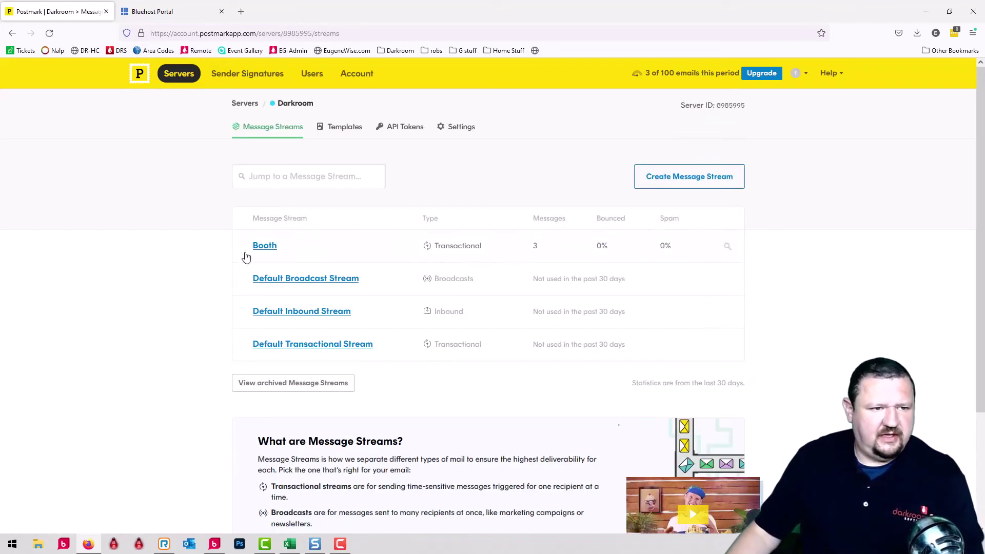
pyautogui.click(265, 246)
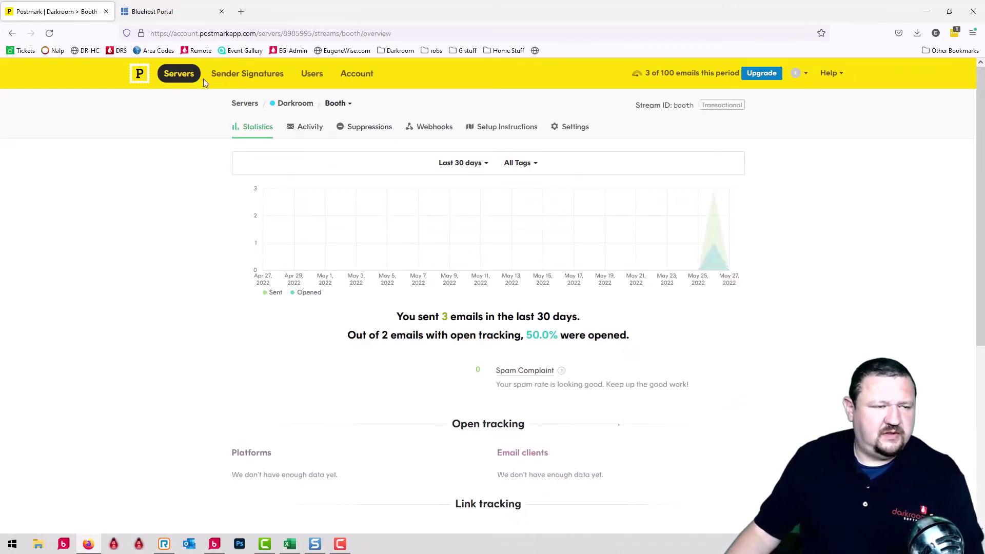
pyautogui.click(298, 104)
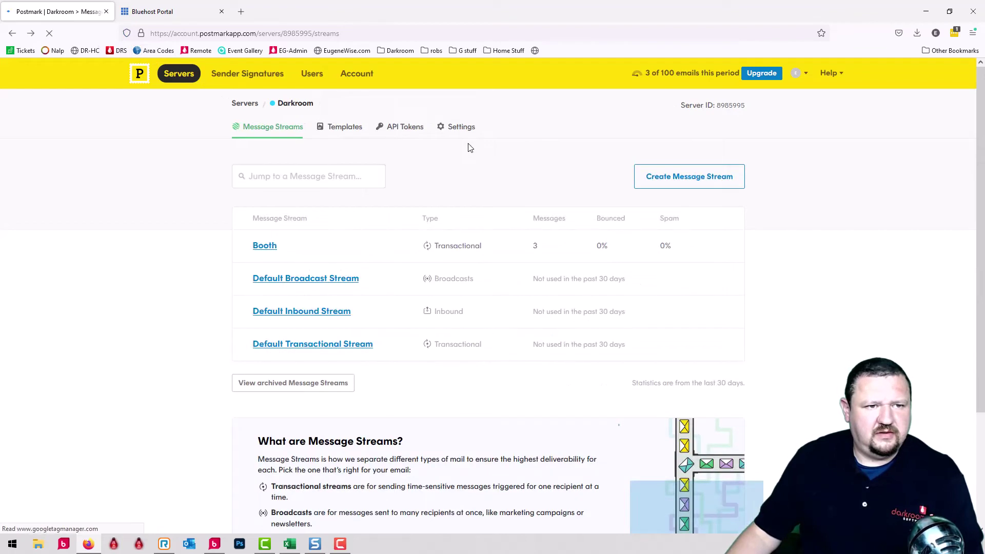
pyautogui.click(402, 133)
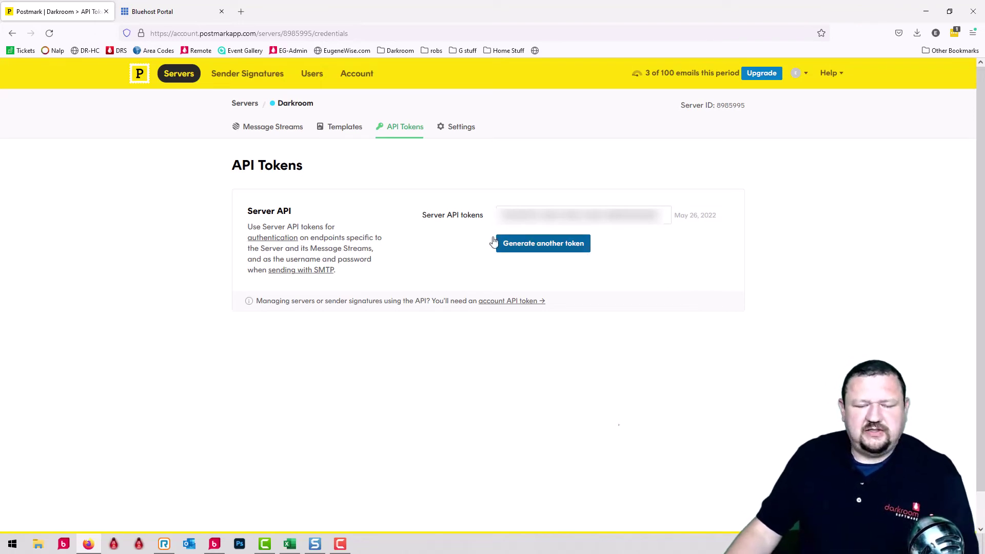
pyautogui.click(617, 217)
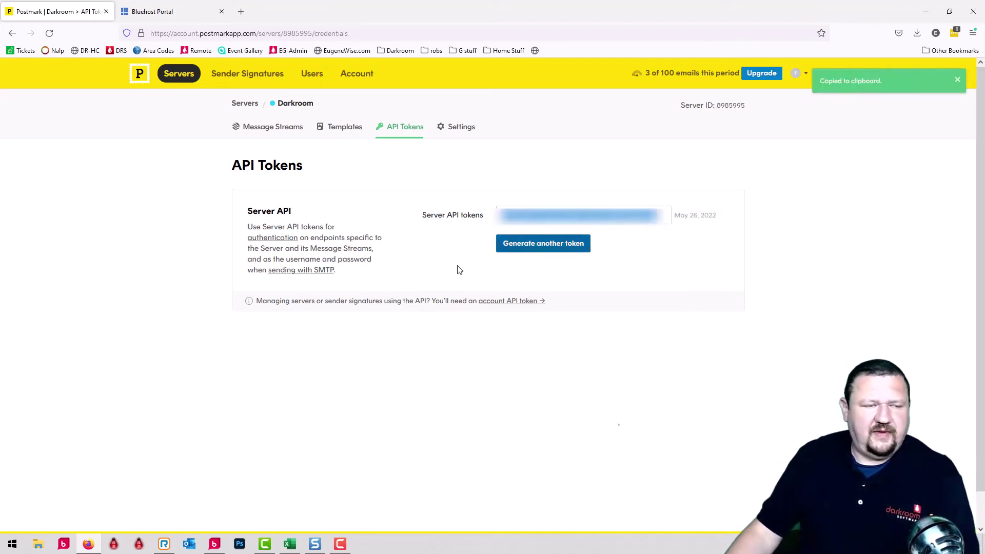
# Open the Postmark account's email setup and paste the copied token as the API key
pyautogui.click(925, 12)
pyautogui.doubleClick(365, 119)
pyautogui.rightClick(451, 220)
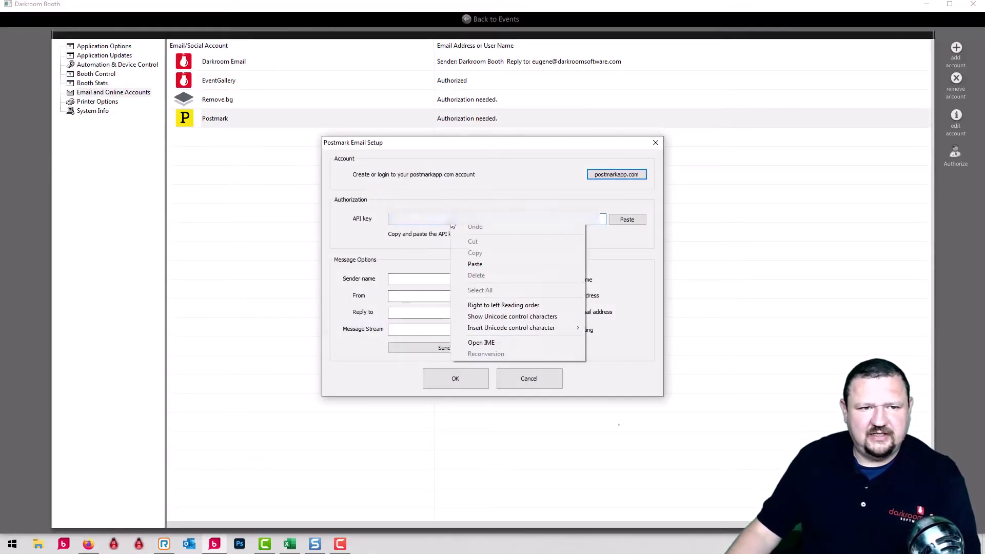
pyautogui.click(475, 264)
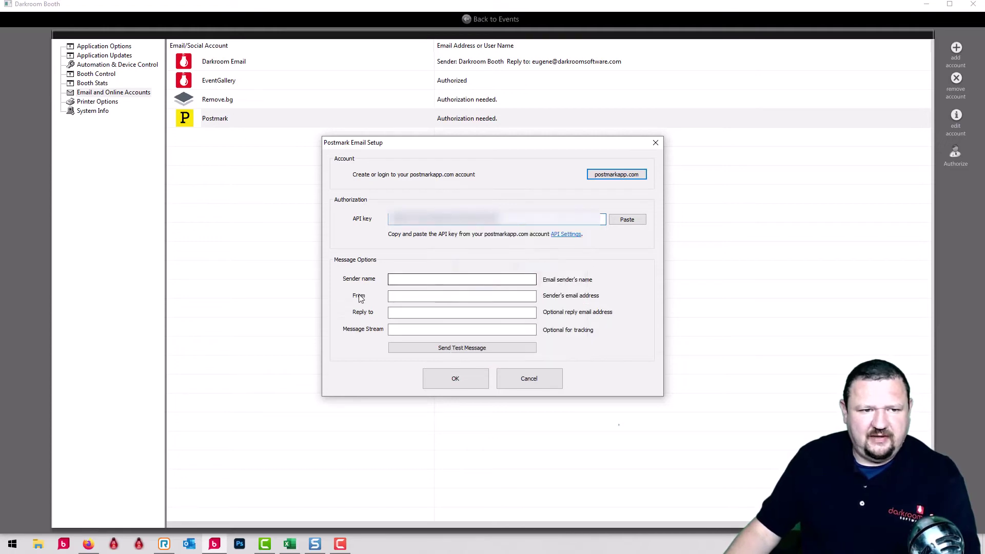
# Fill in the sender name and email address, and copy that address into Reply to
pyautogui.click(425, 278)
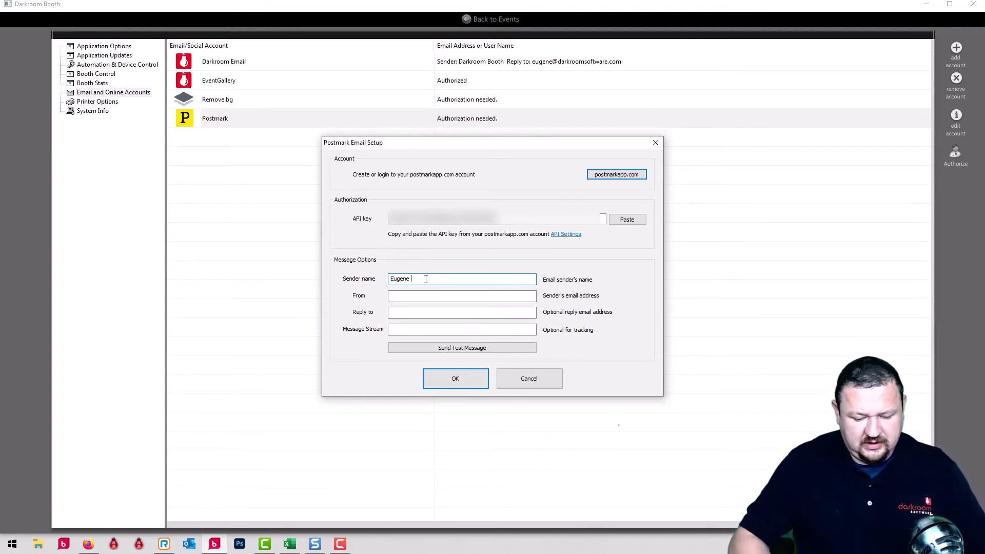
pyautogui.press('Tab')
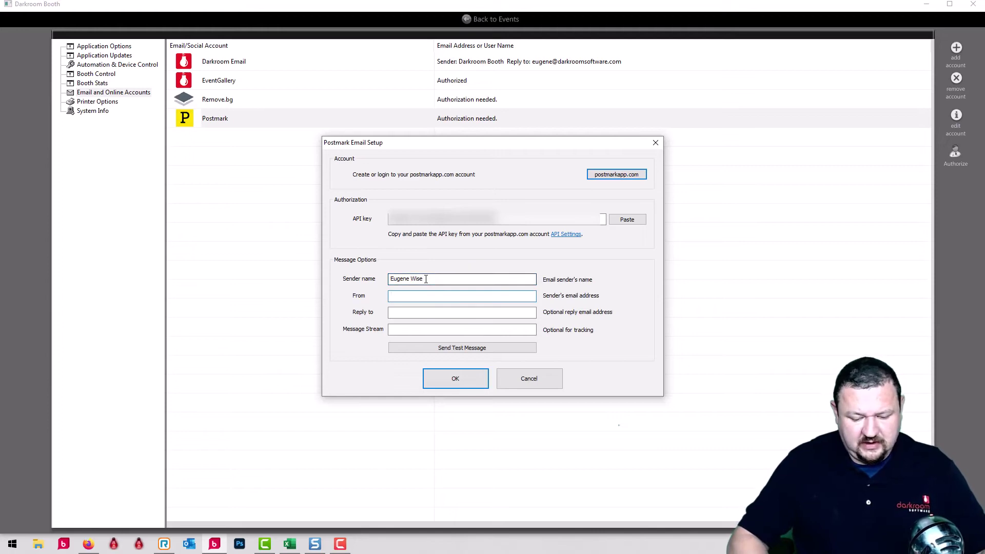
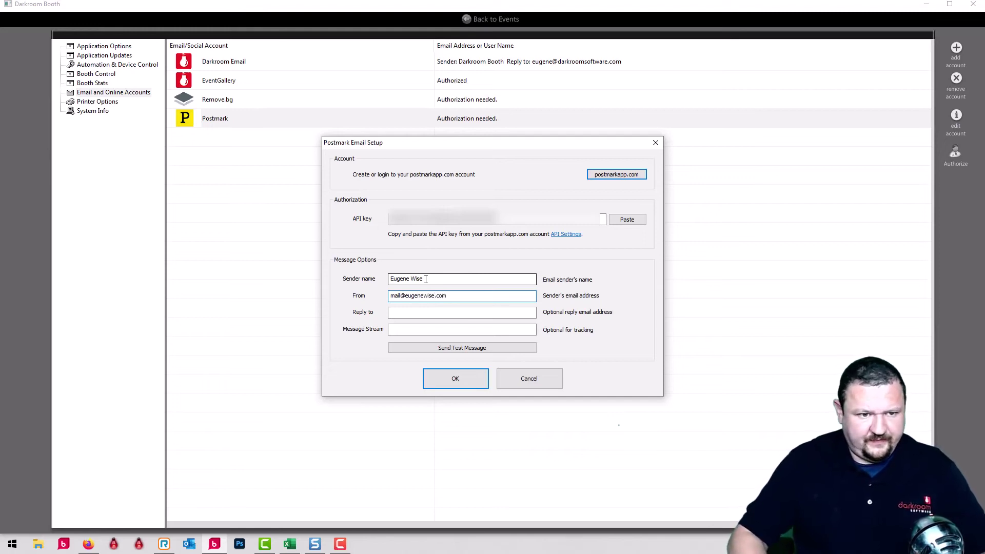
pyautogui.press('Tab')
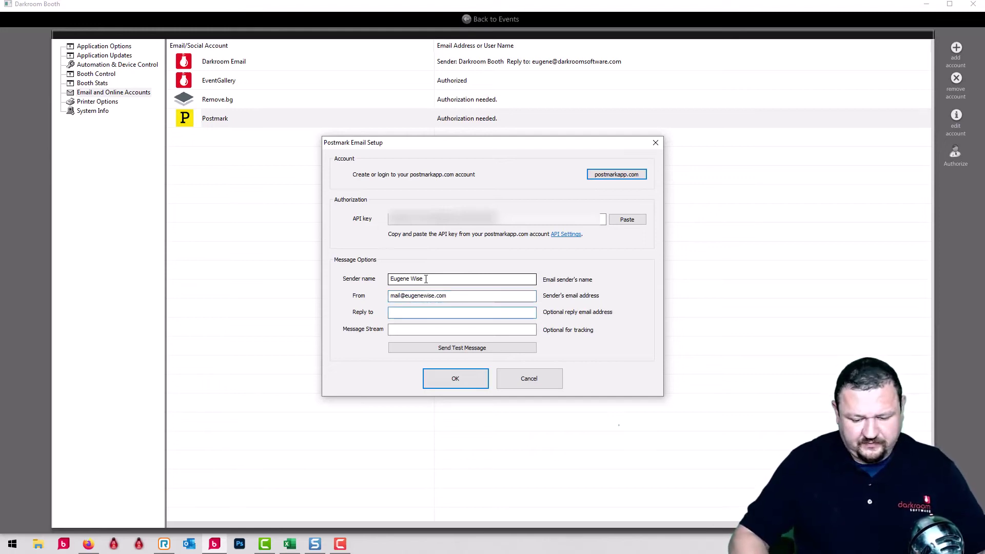
pyautogui.doubleClick(473, 294)
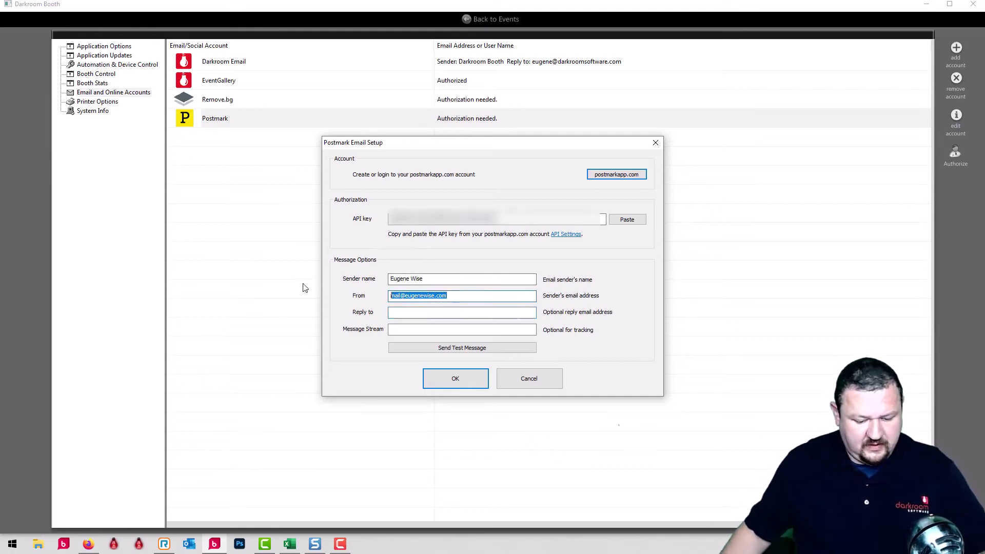
pyautogui.click(431, 314)
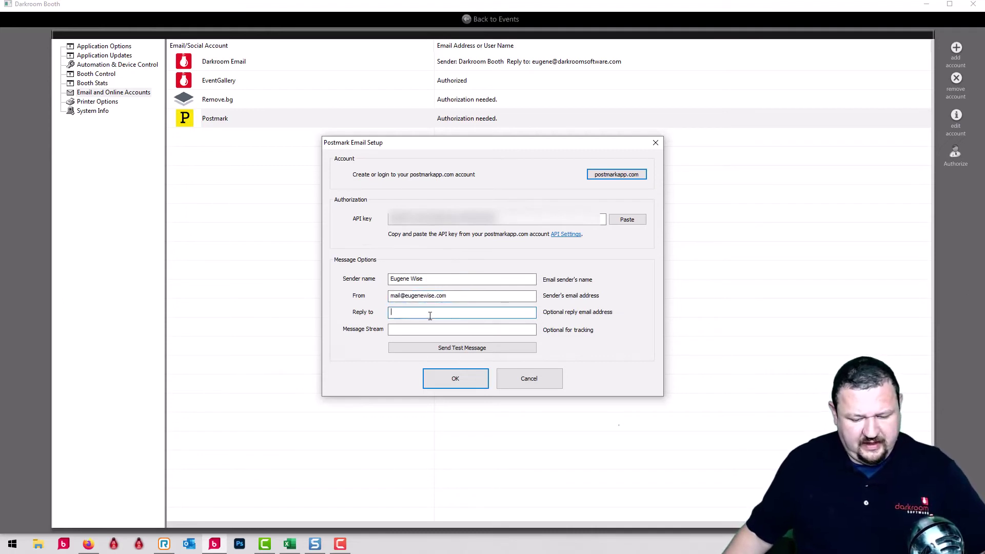
pyautogui.hotkey('ctrl', 'v')
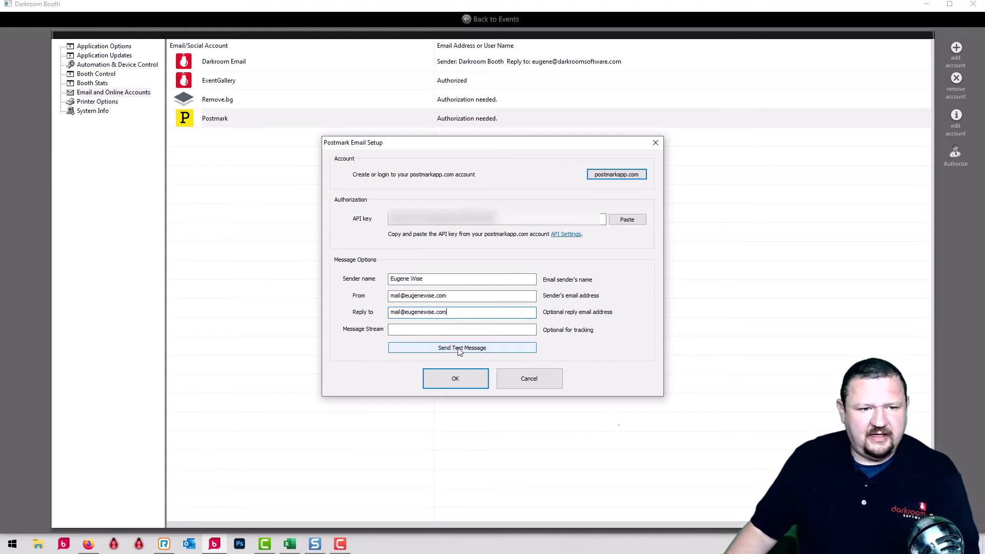
# Set the Message Stream to Booth and start a test message
pyautogui.click(430, 329)
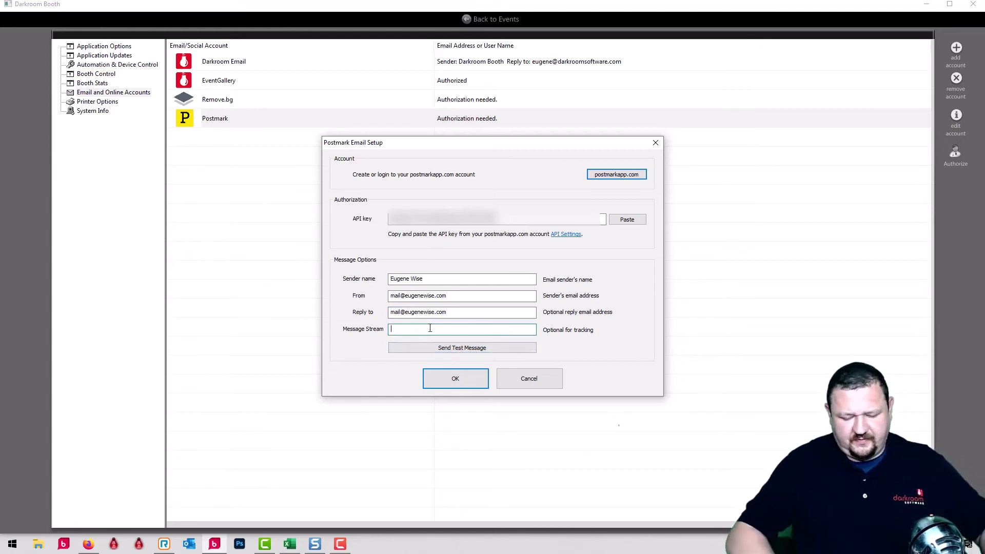
pyautogui.write('b')
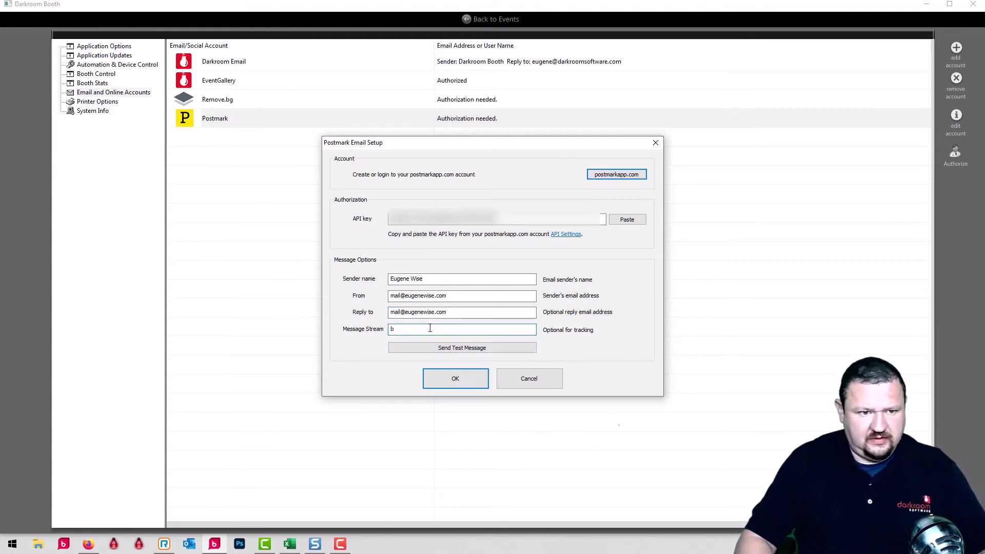
pyautogui.press('BackSpace')
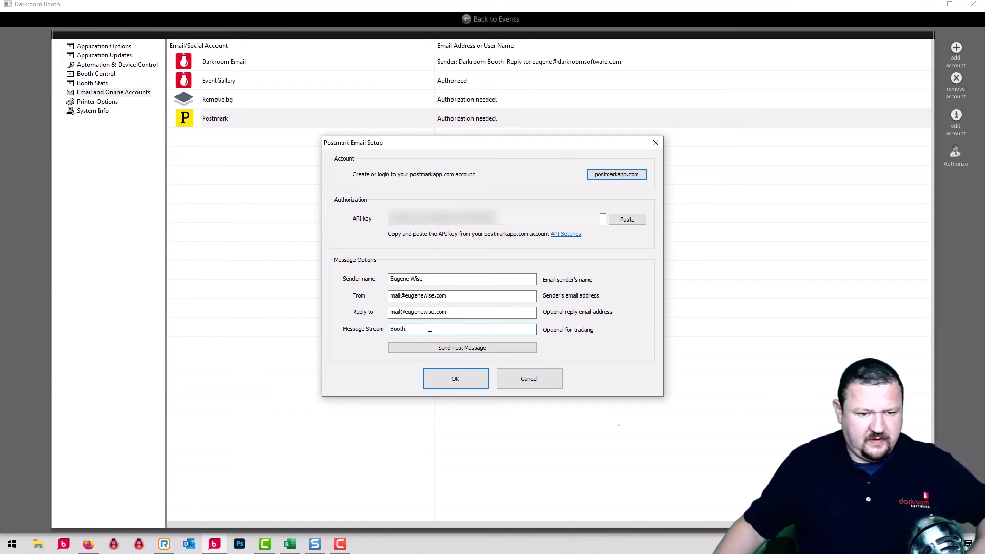
pyautogui.click(456, 350)
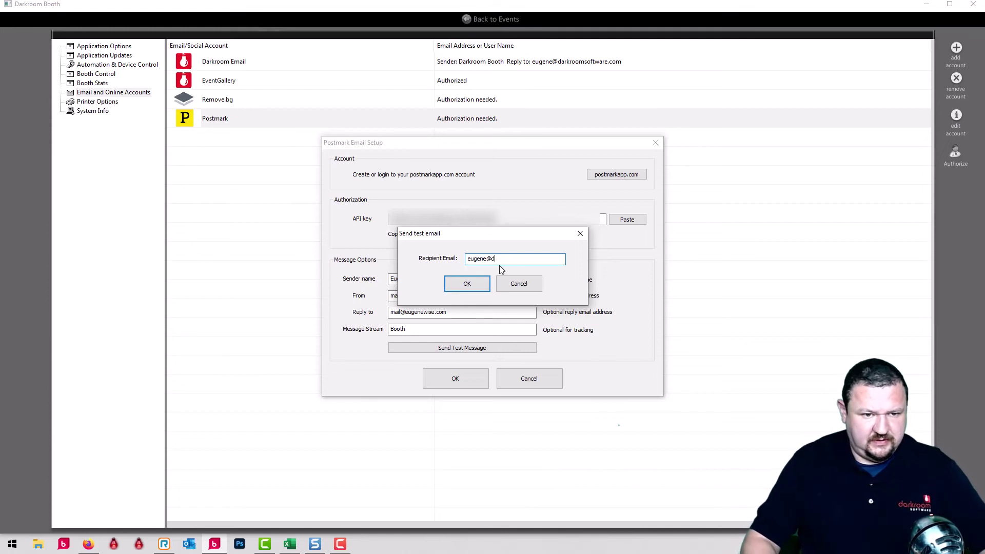
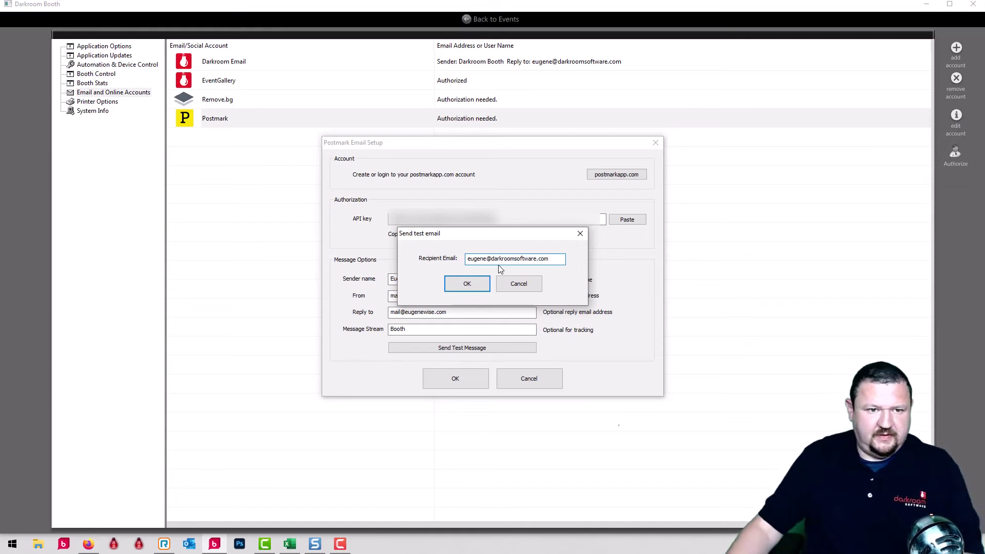
# Send the test email to the recipient's address, dismiss the confirmation, and save the Postmark settings
pyautogui.click(457, 284)
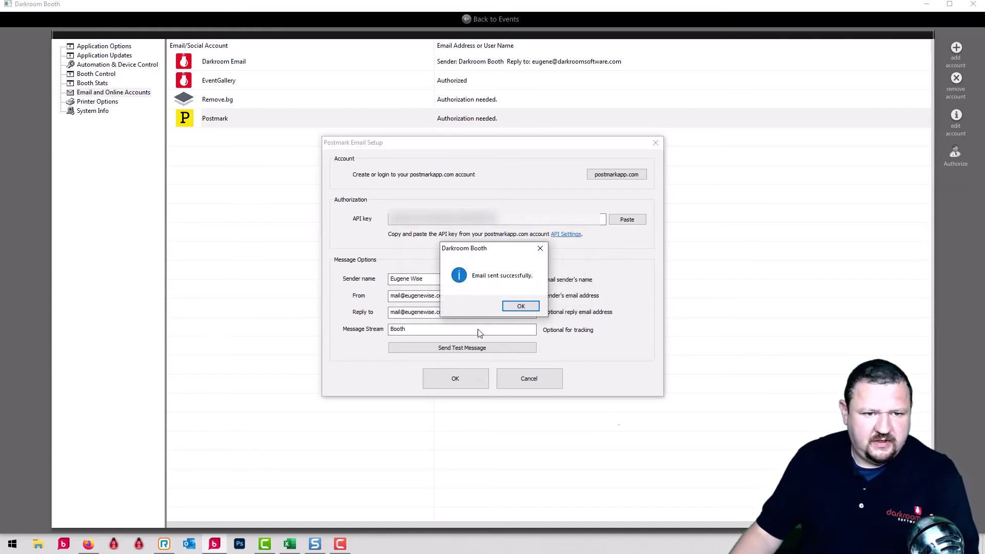
pyautogui.click(520, 306)
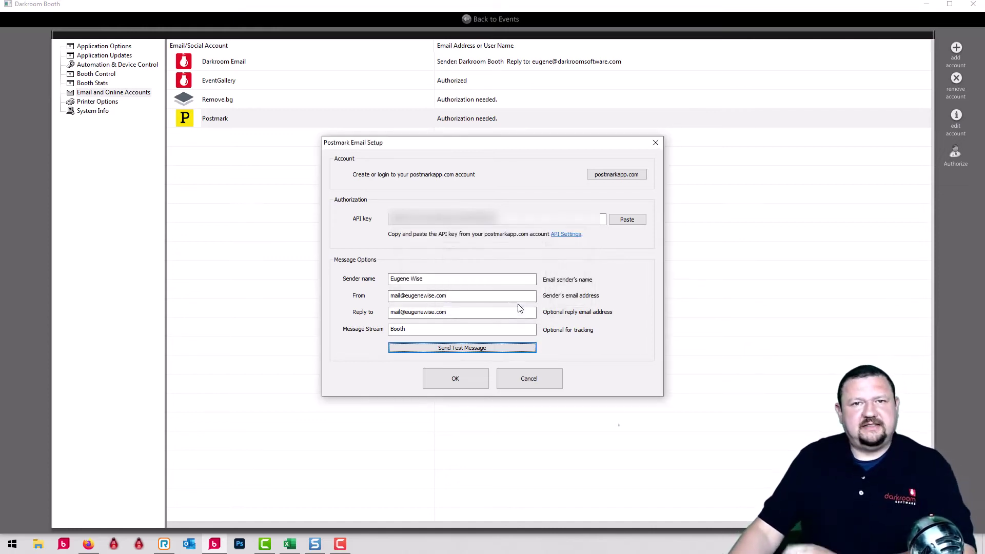
pyautogui.click(475, 377)
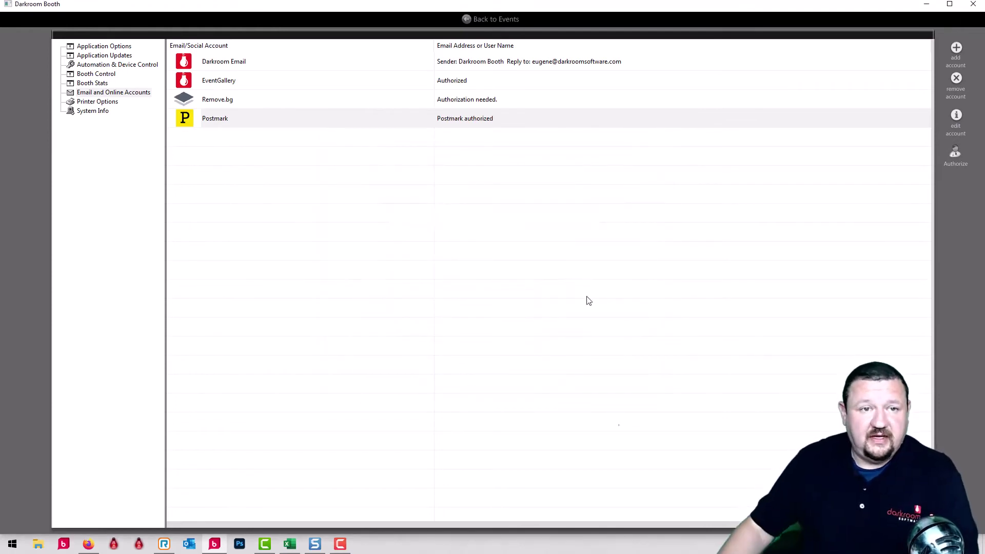
# Route the event's Photo Email 1 through the Postmark account and enable Photo to Phone
pyautogui.click(483, 19)
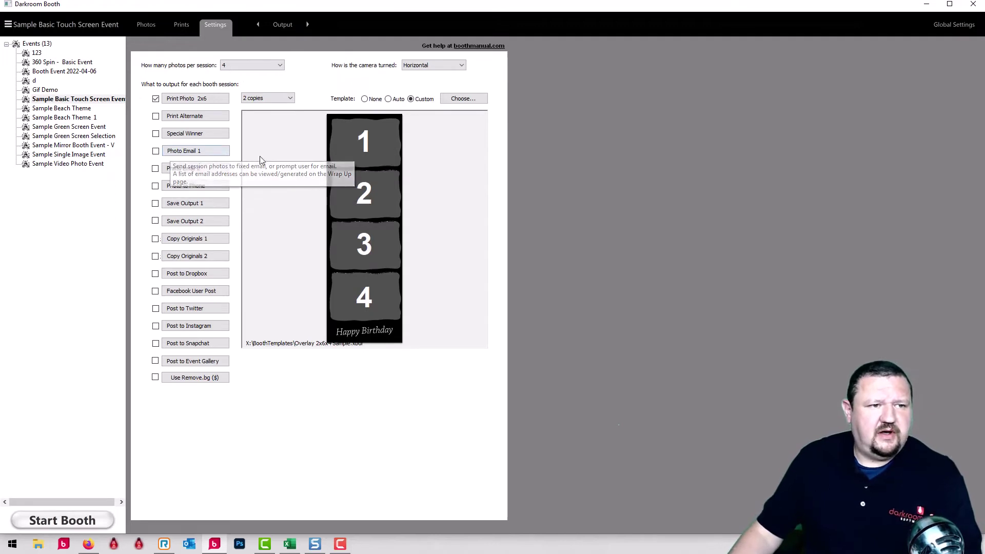
pyautogui.click(191, 154)
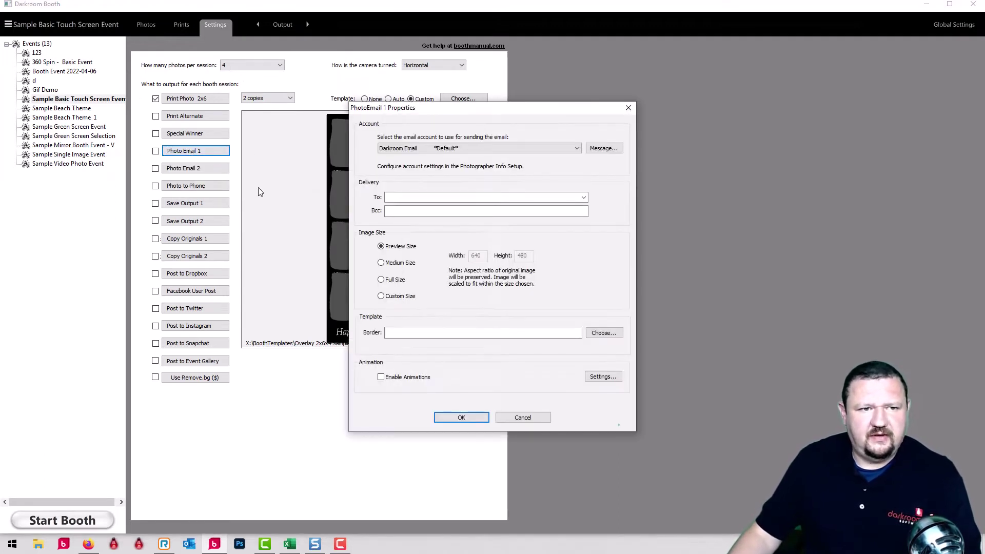
pyautogui.click(431, 149)
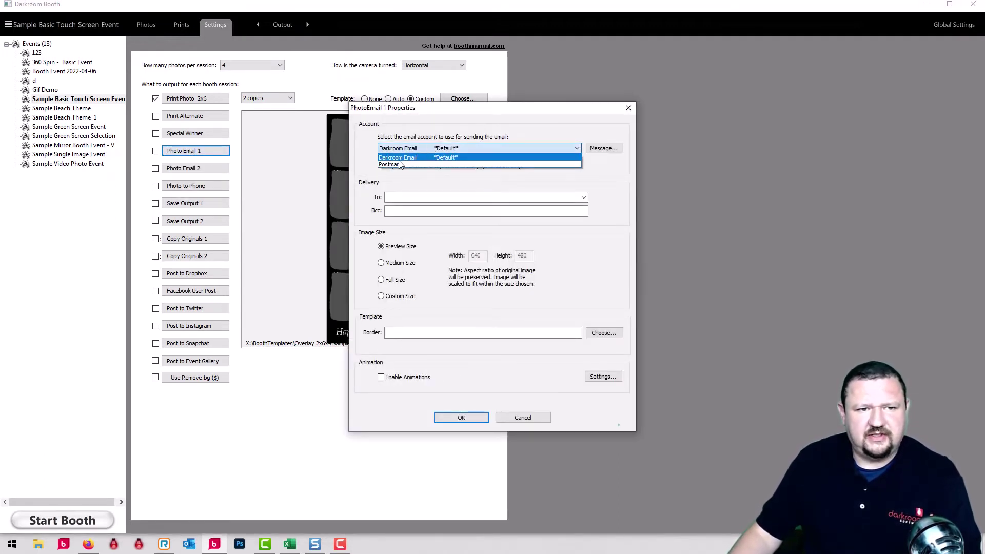
pyautogui.click(396, 162)
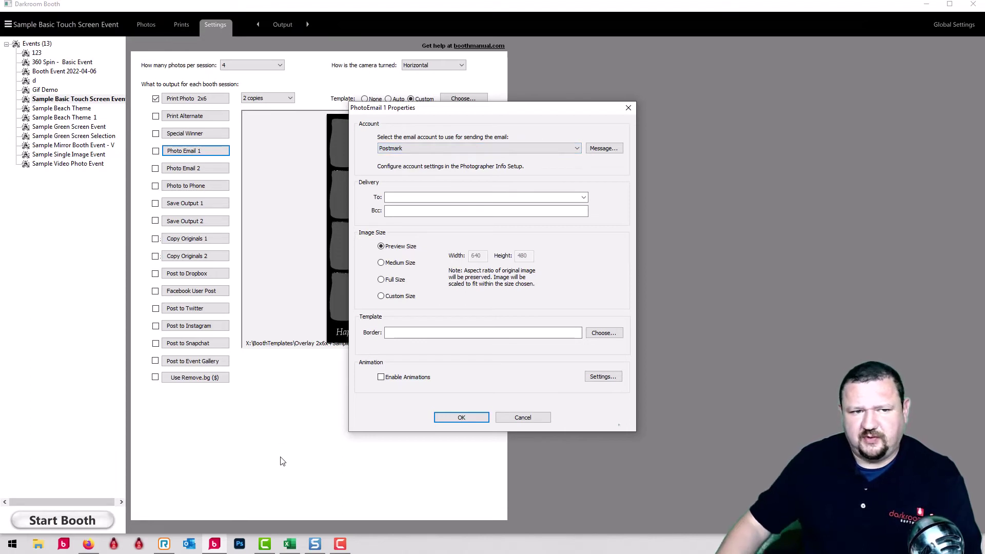
pyautogui.click(458, 420)
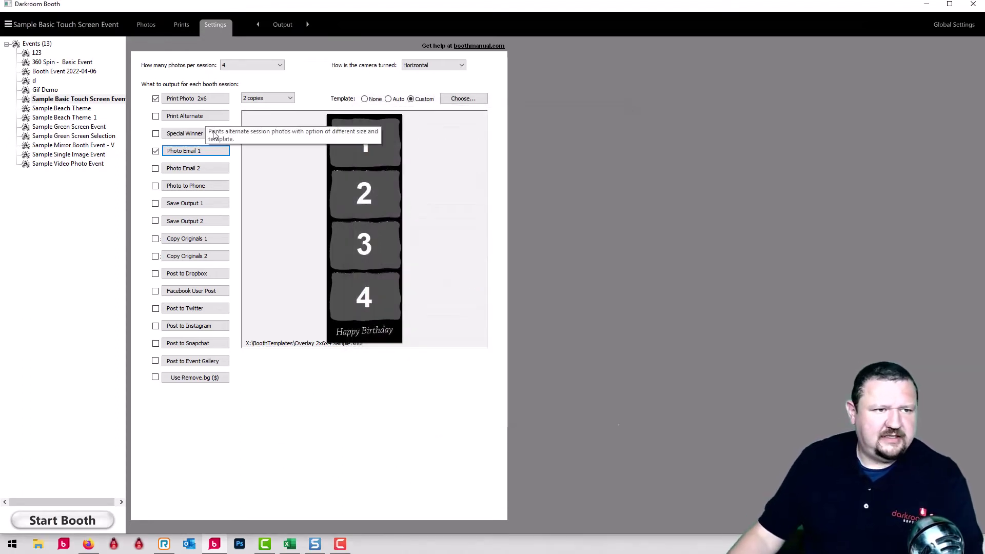
pyautogui.click(156, 186)
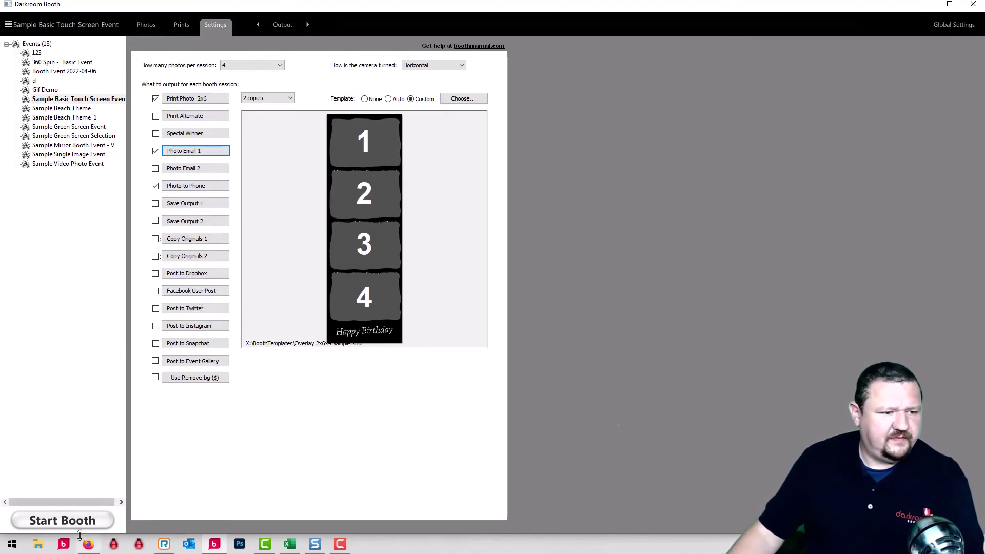
# Start the booth and enter a mobile number with T-Mobile as carrier to receive the photo
pyautogui.hotkey('ctrl', 'Tab')
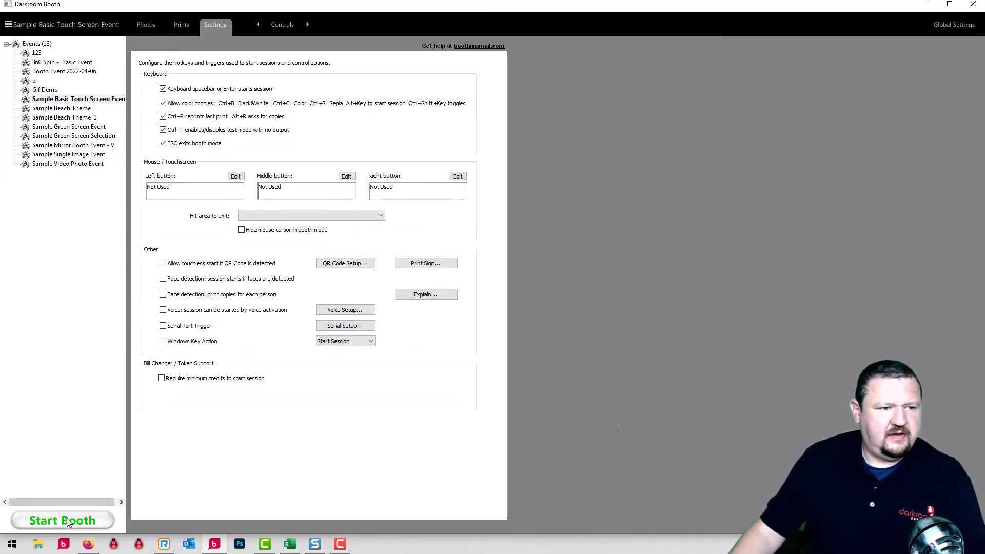
pyautogui.click(67, 520)
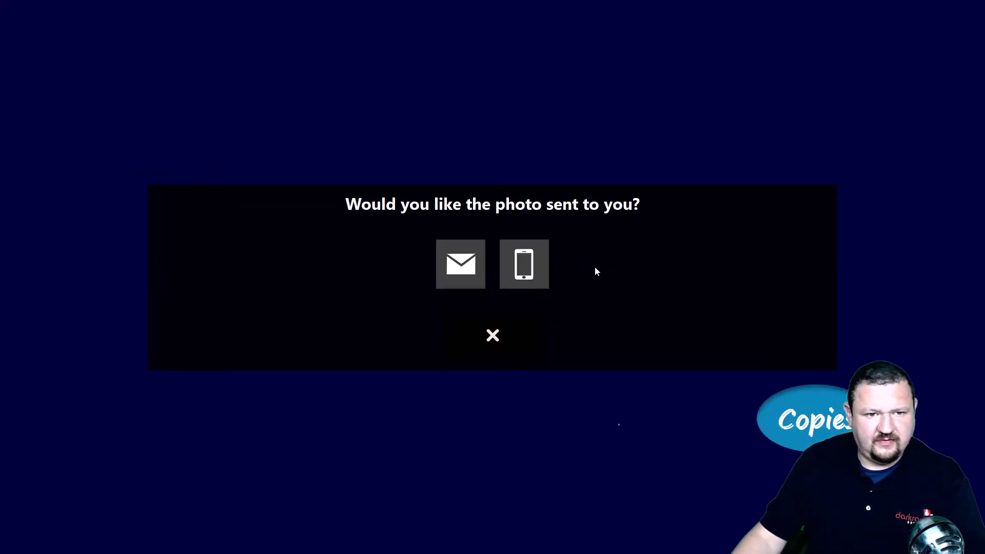
pyautogui.click(522, 268)
pyautogui.click(122, 415)
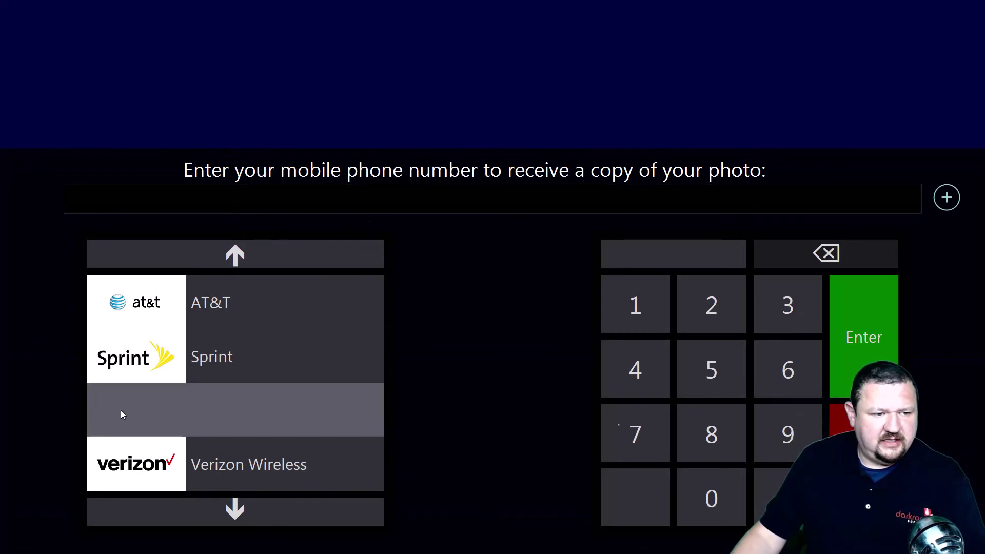
pyautogui.write('2102')
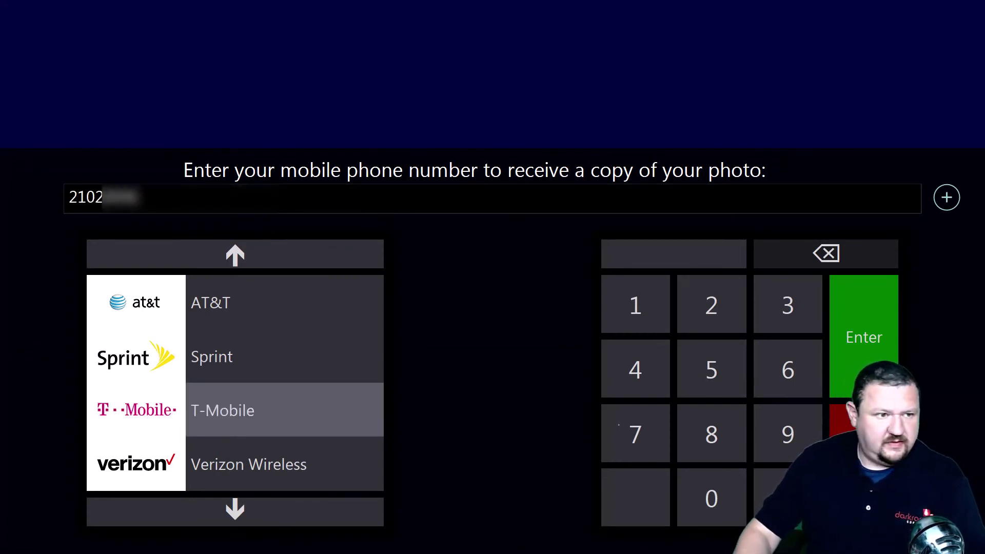
pyautogui.press('BackSpace')
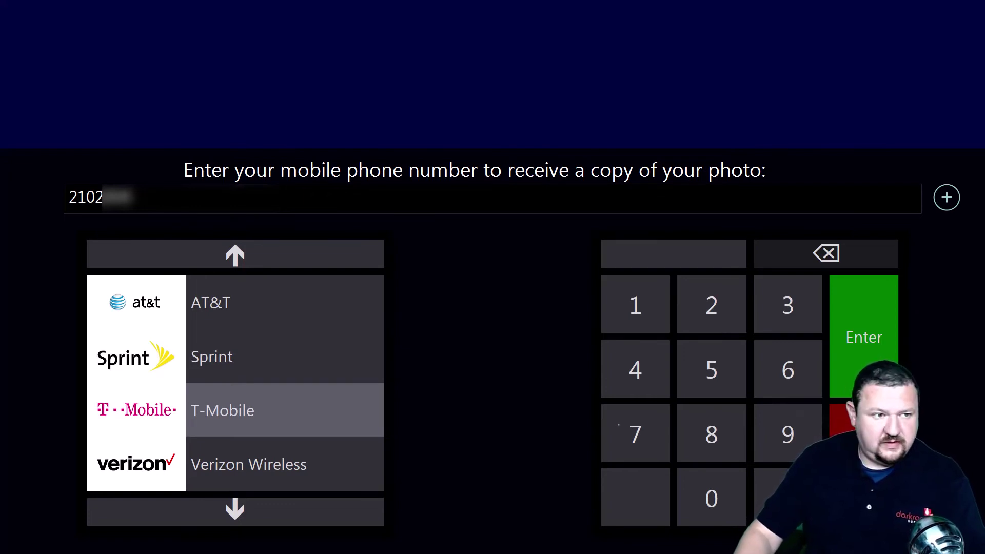
pyautogui.write('5555')
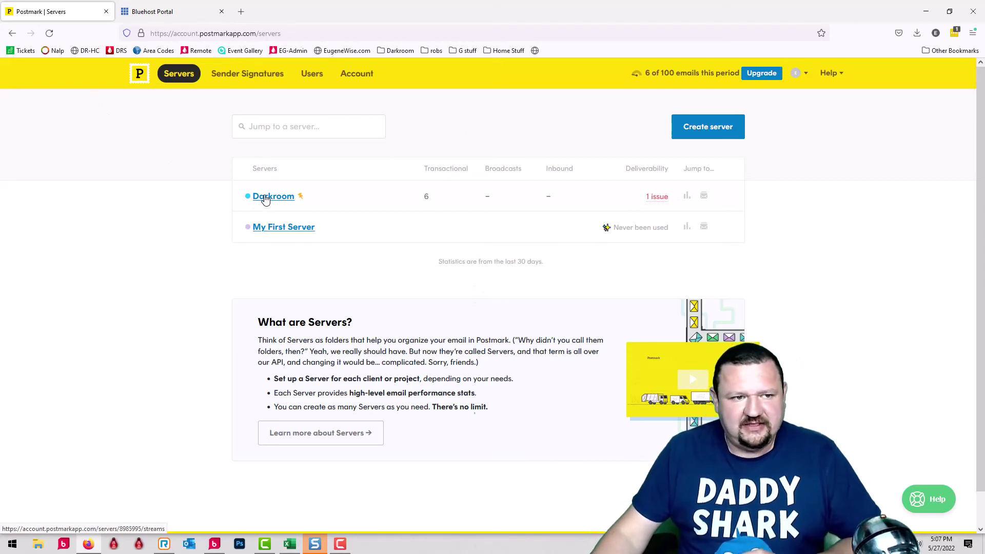
# Open the Darkroom server's Booth stream activity to review processed, delivered and bounced emails
pyautogui.click(266, 200)
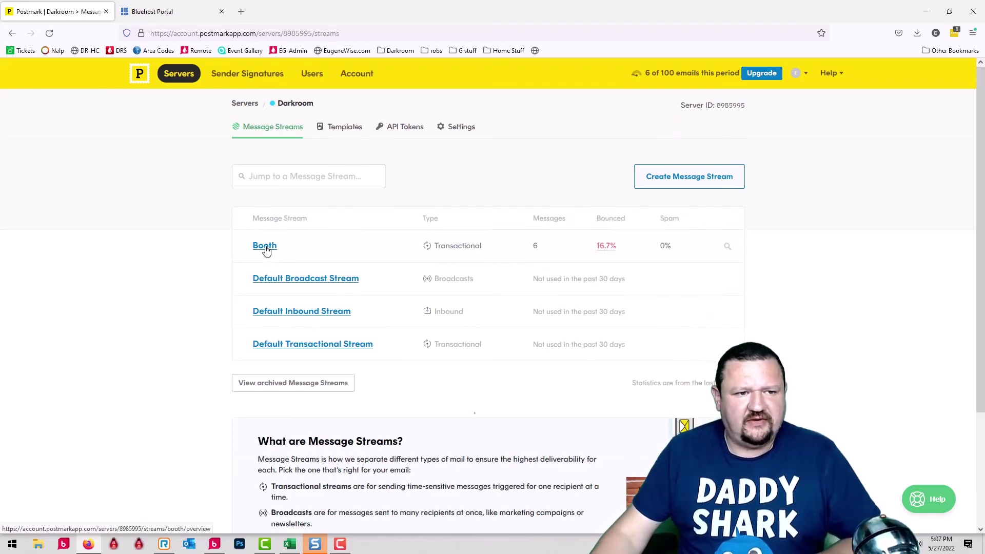
pyautogui.click(267, 247)
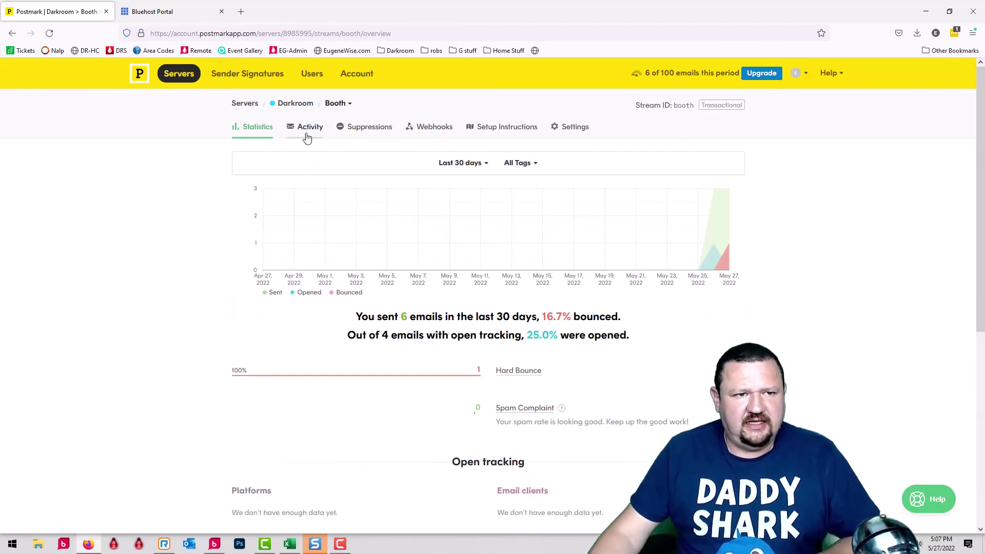
pyautogui.click(305, 131)
pyautogui.scroll(-2, 223, 316)
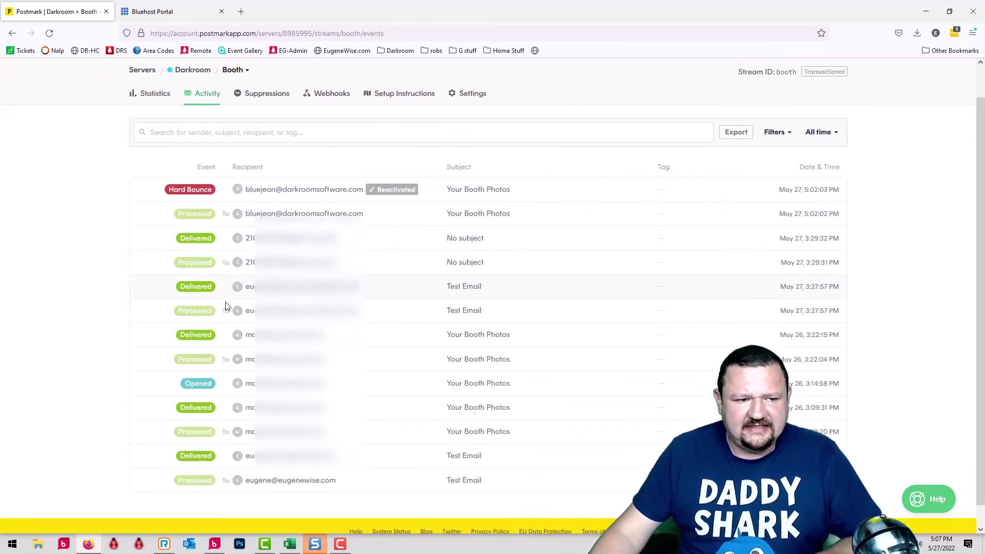